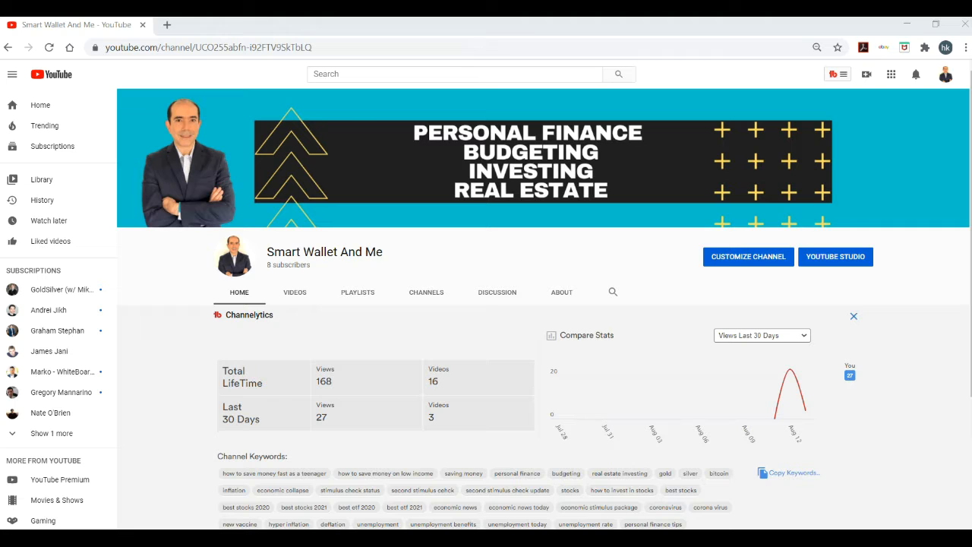
Open YouTube Studio from the channel and open the details of the 'Wow...Second Stimulus Checks Update' video
click(946, 73)
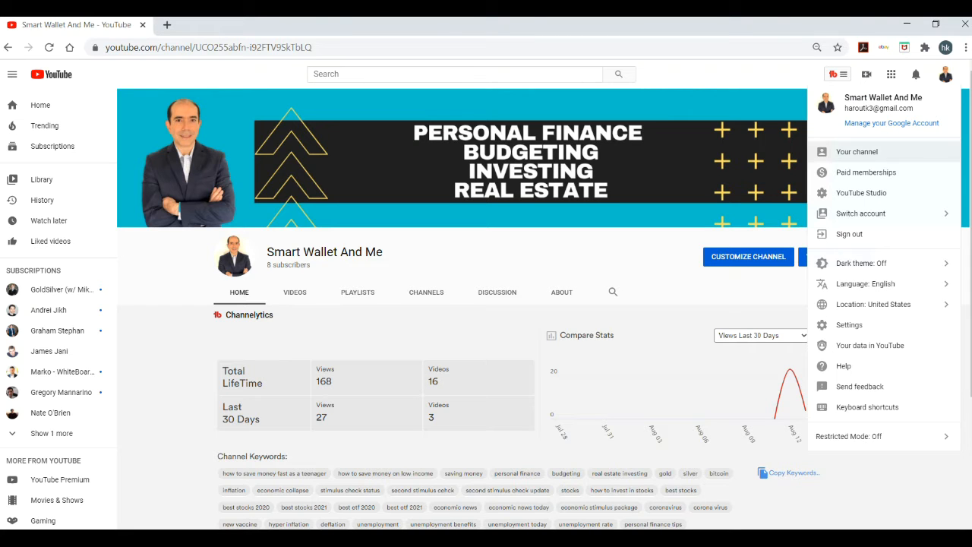
click(857, 152)
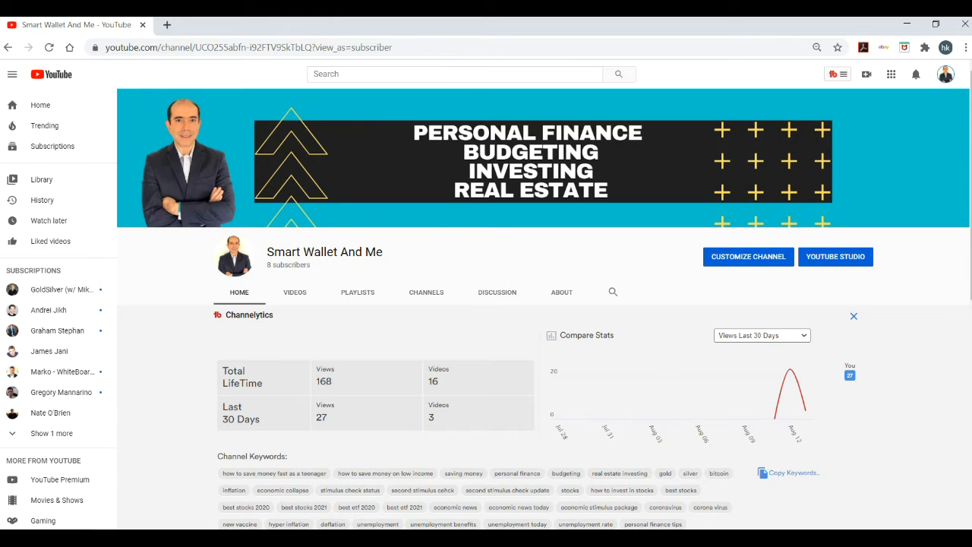
click(836, 257)
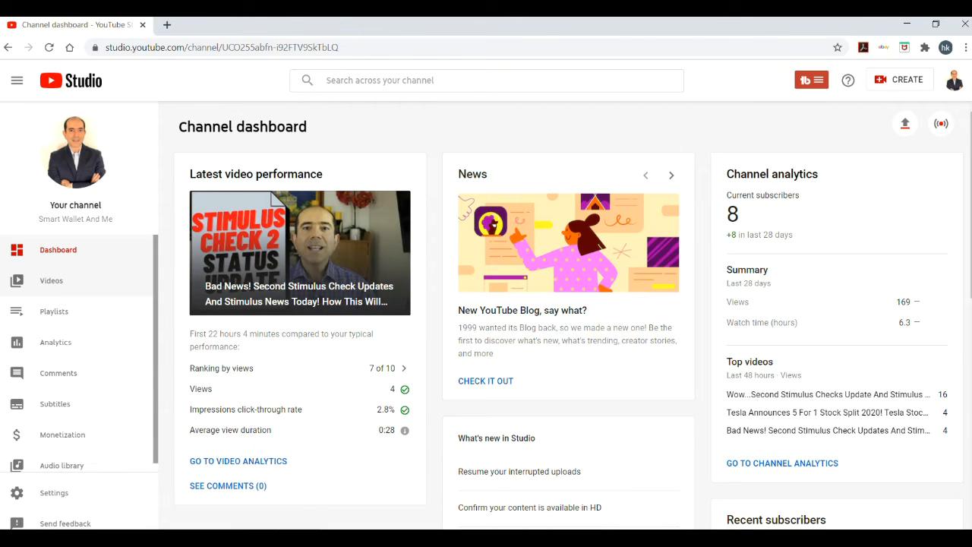
click(51, 281)
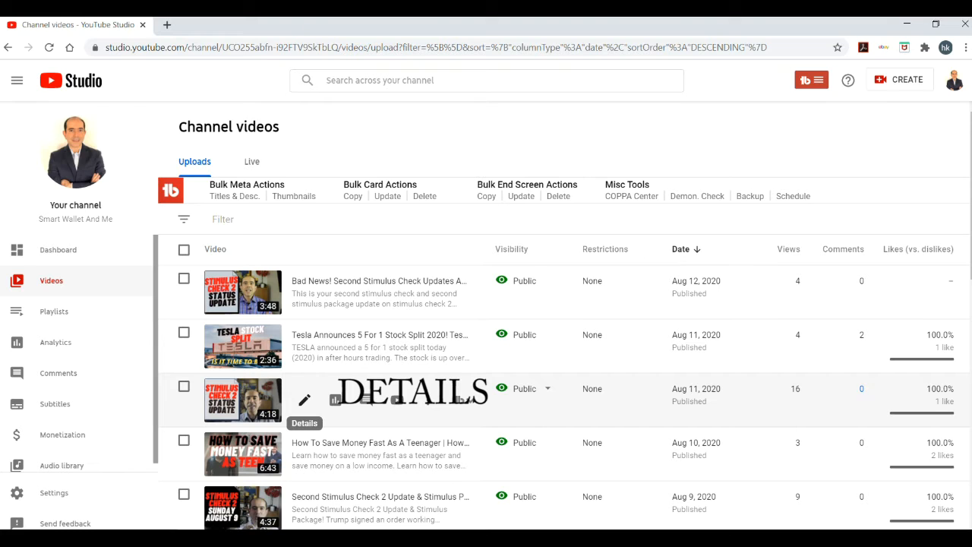
click(304, 399)
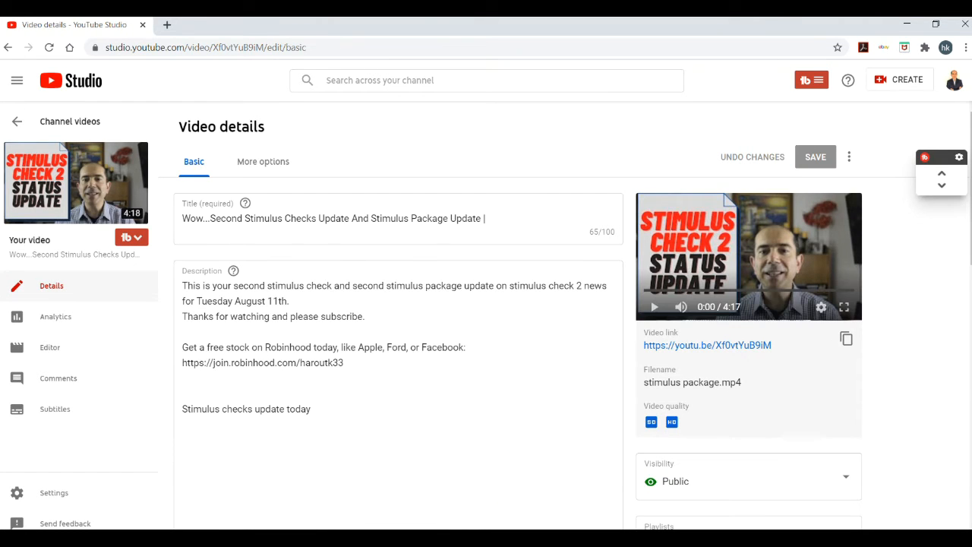
Open the video's end screen editor and delete all three existing end screen elements
scroll(395, 319, down, 3)
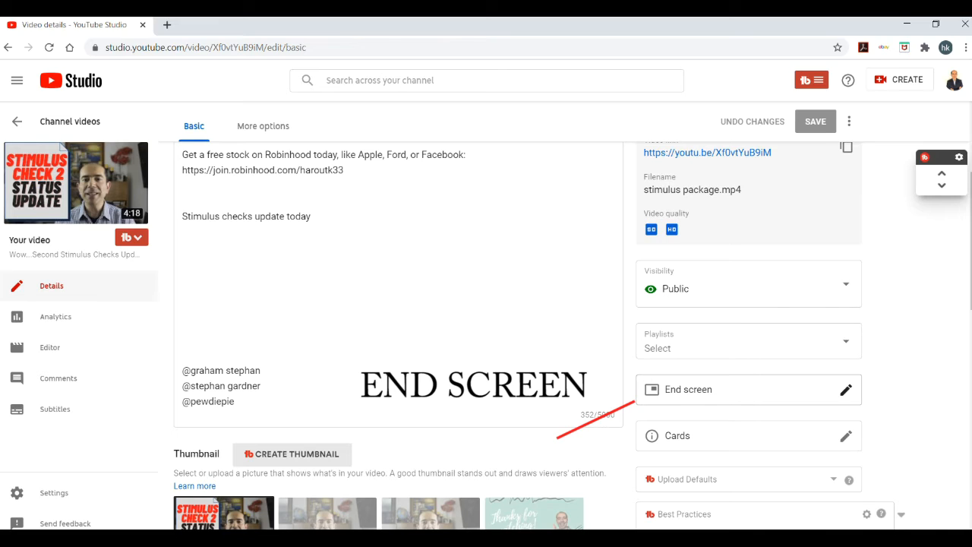
click(750, 390)
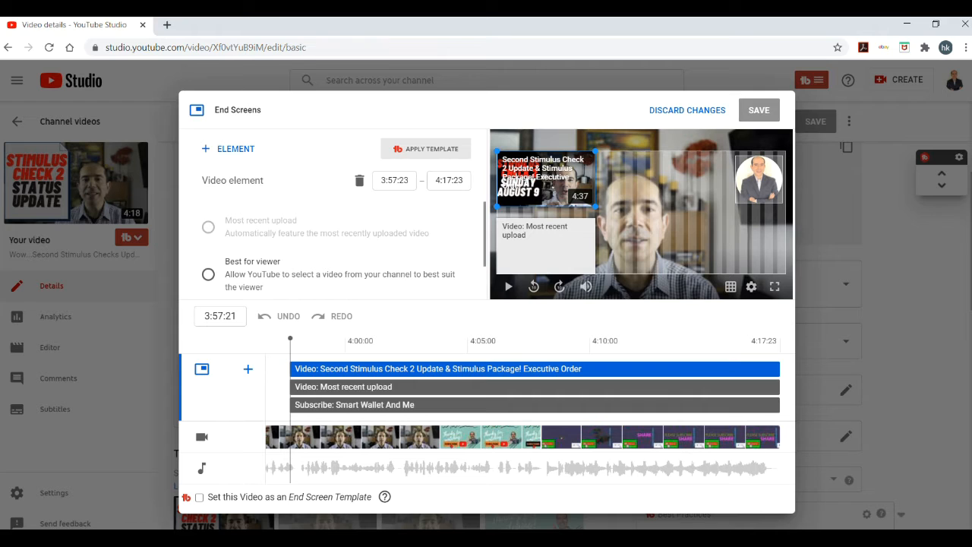
click(359, 181)
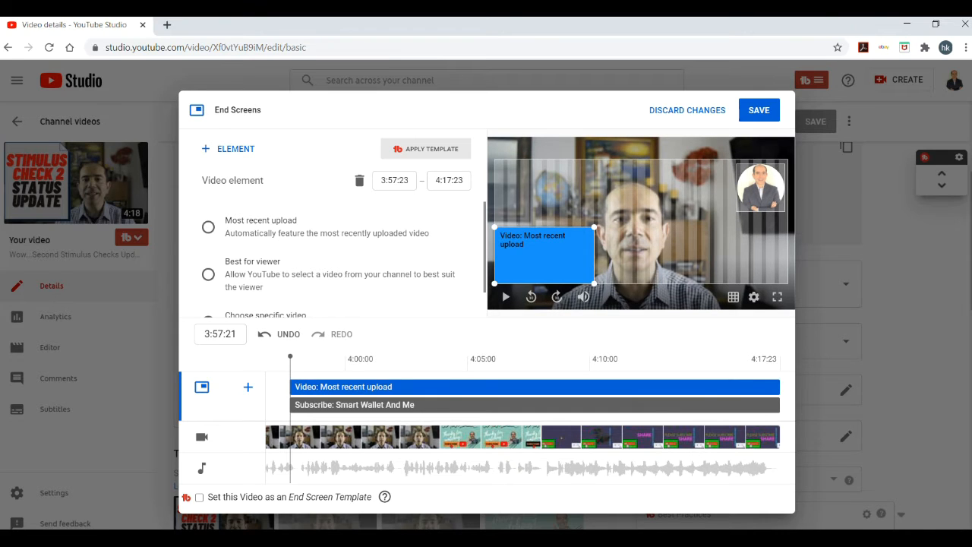
click(359, 181)
click(359, 181)
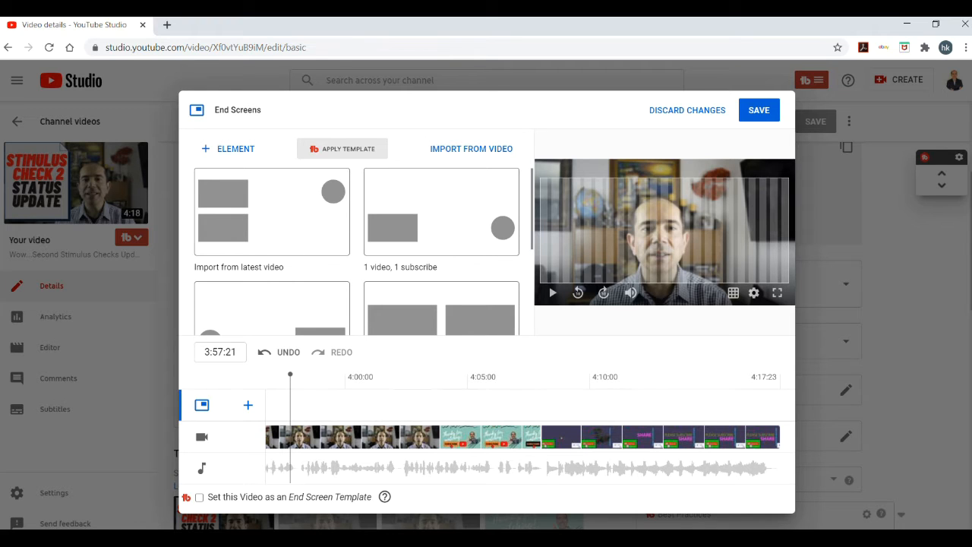
Browse the end screen templates and apply the '2 videos' template
scroll(363, 252, down, 2)
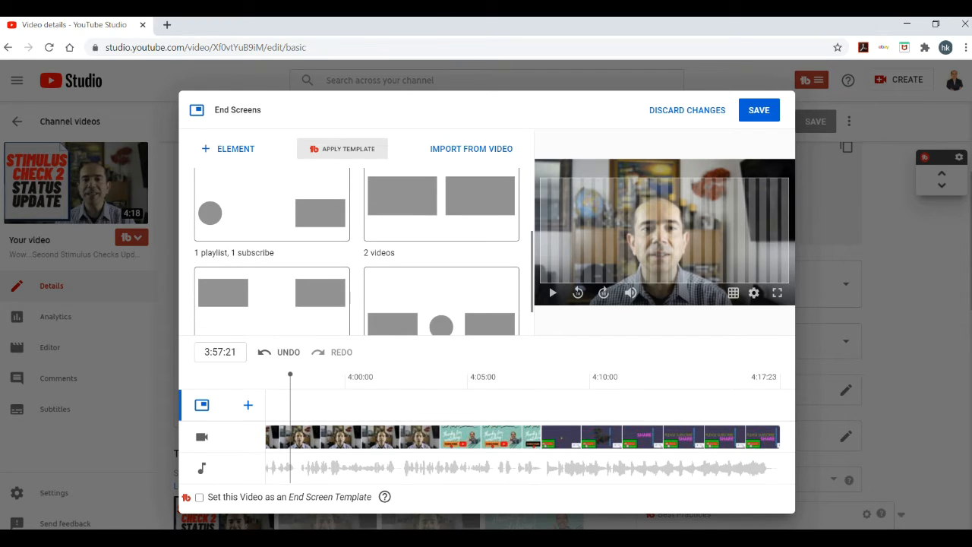
scroll(364, 252, up, 1)
scroll(363, 252, down, 2)
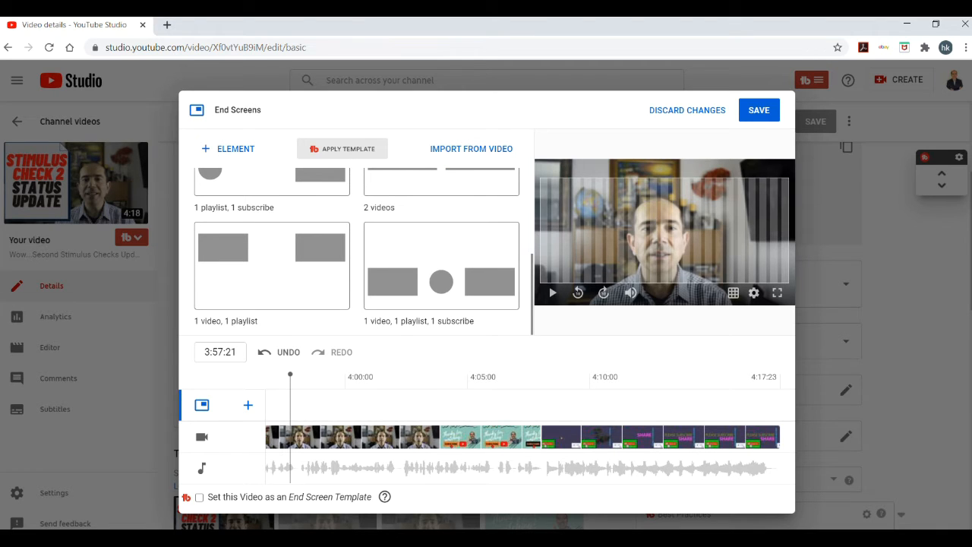
scroll(356, 252, up, 2)
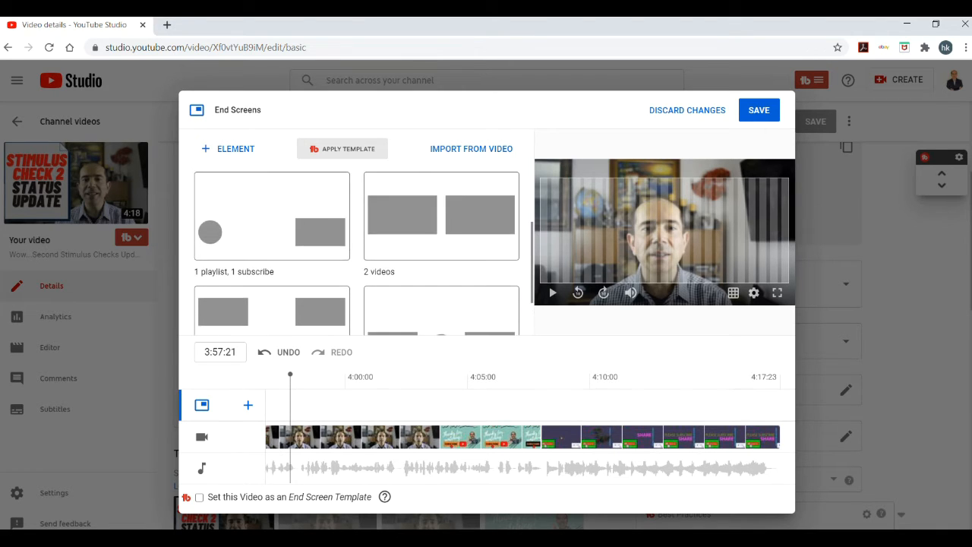
scroll(441, 216, down, 1)
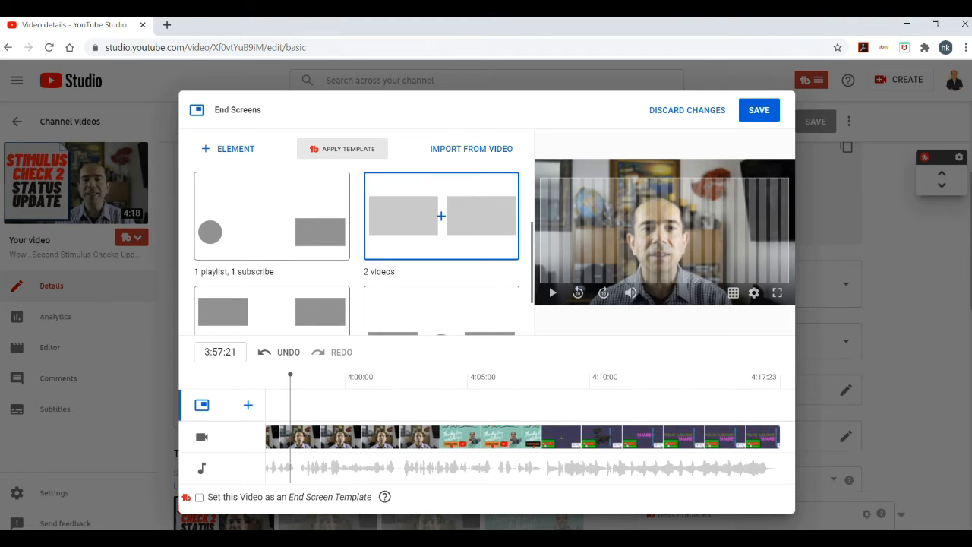
click(441, 216)
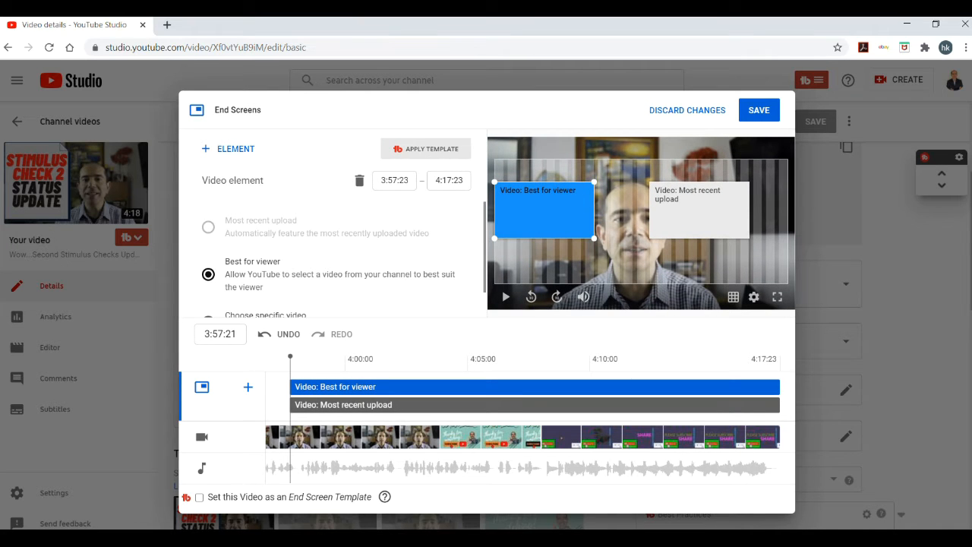
Rearrange the two video elements so they are stacked in the left column, one above the other
drag(544, 209, 544, 187)
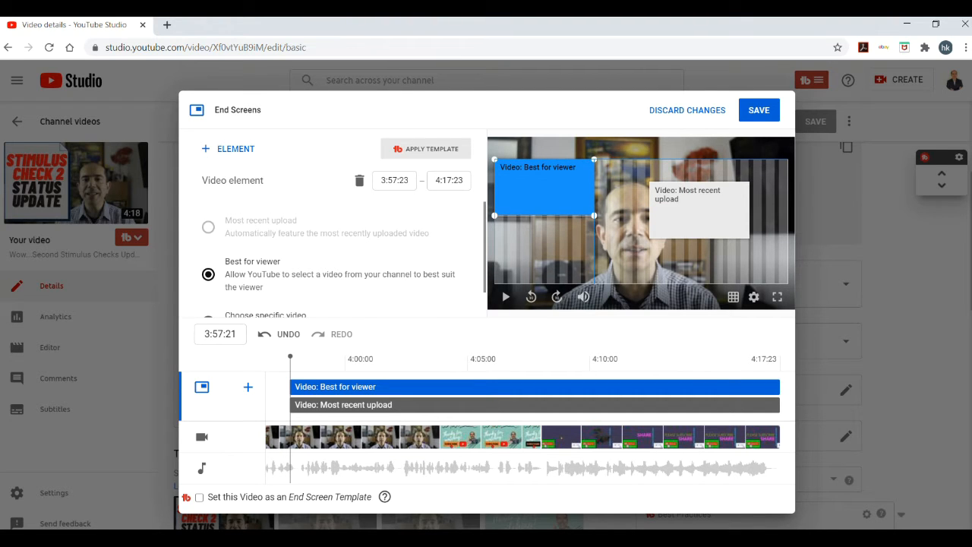
drag(698, 210, 544, 255)
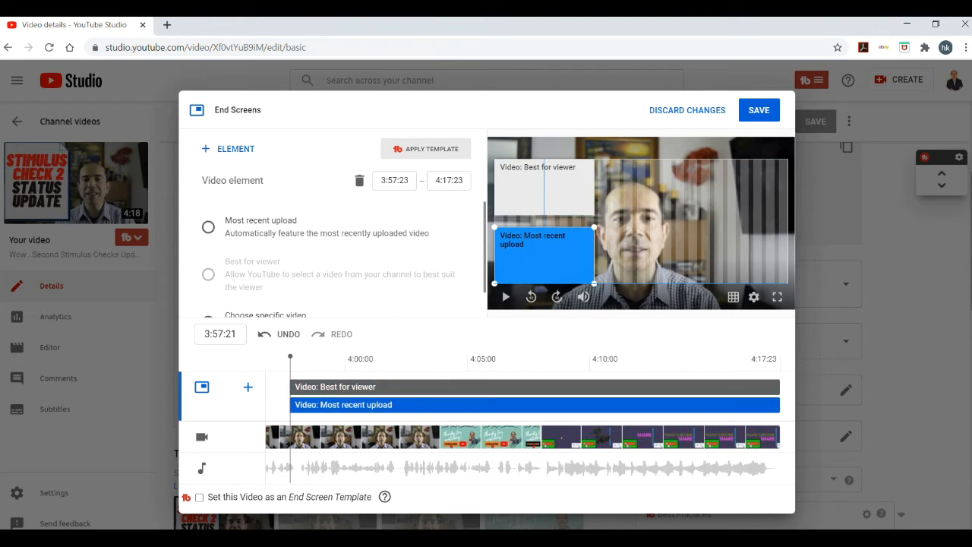
mouse_move(544, 187)
mouse_down()
mouse_move(738, 187)
mouse_move(544, 187)
mouse_up()
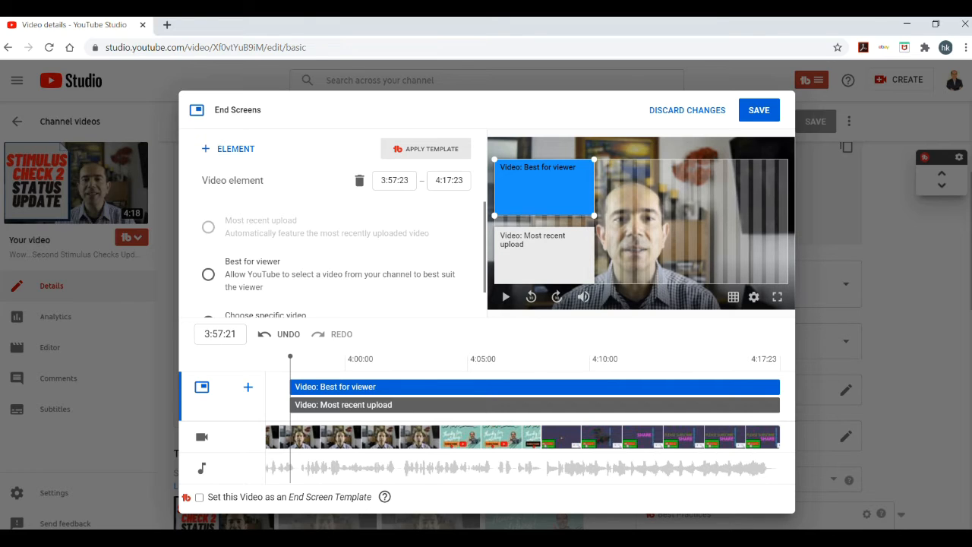
click(544, 256)
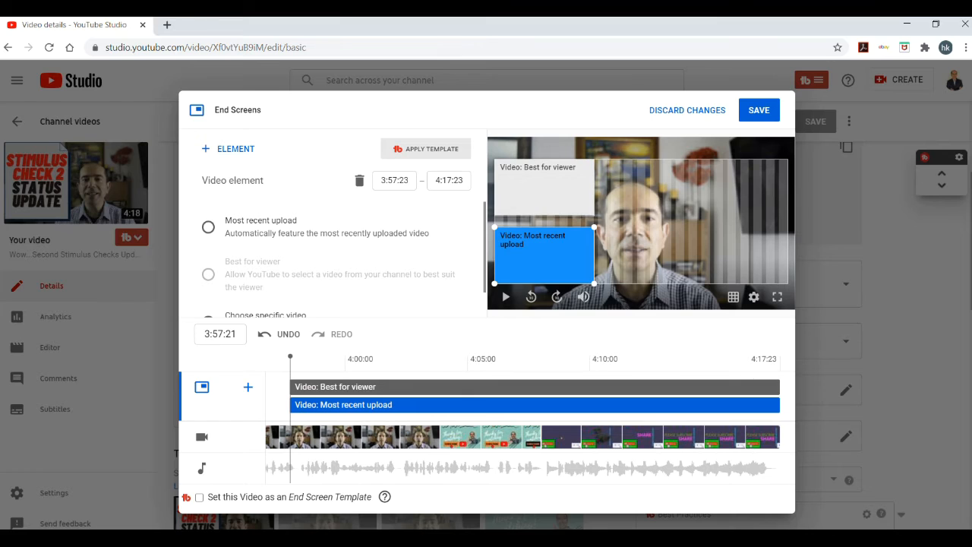
click(544, 187)
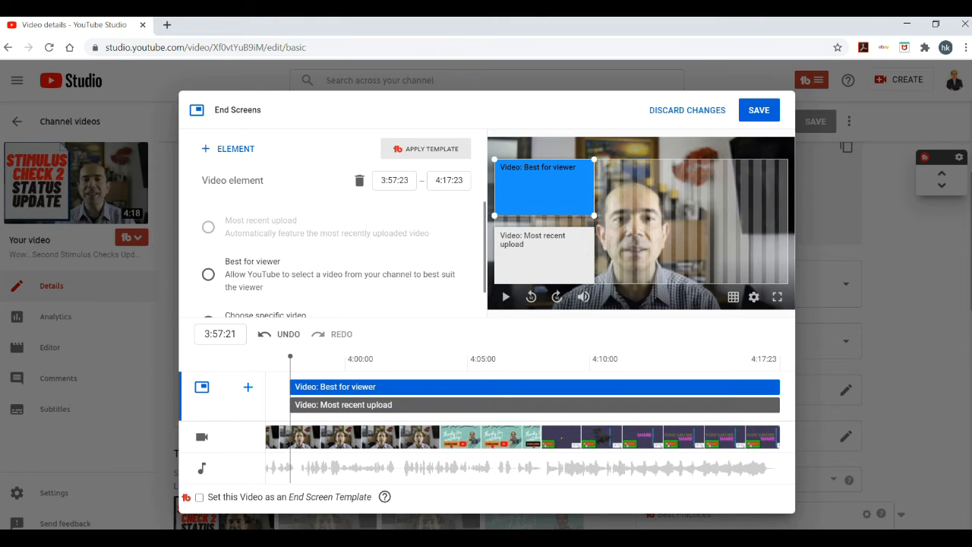
Set the top video element to the specific video 'Second Stimulus Check 2 Update & Stimulus Package! Executive Order'
scroll(344, 260, down, 1)
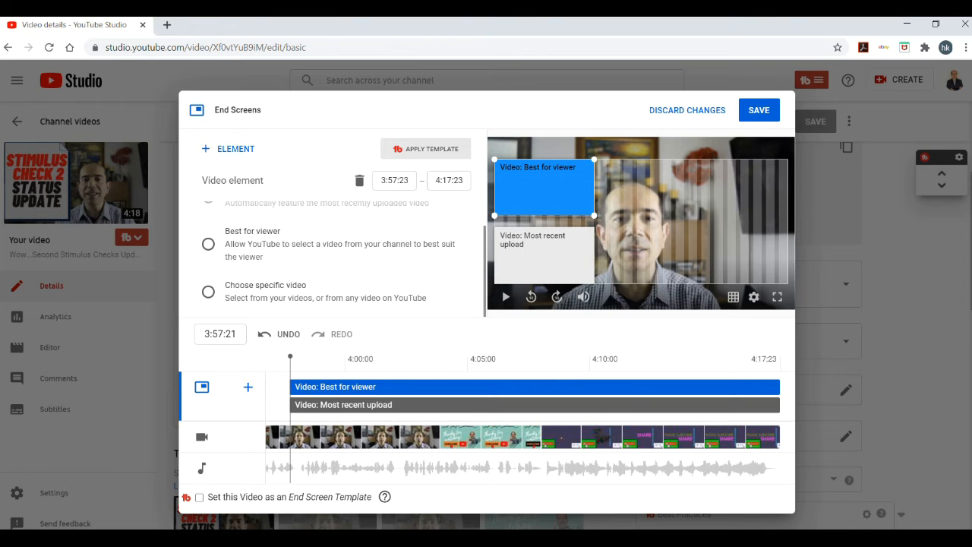
click(208, 292)
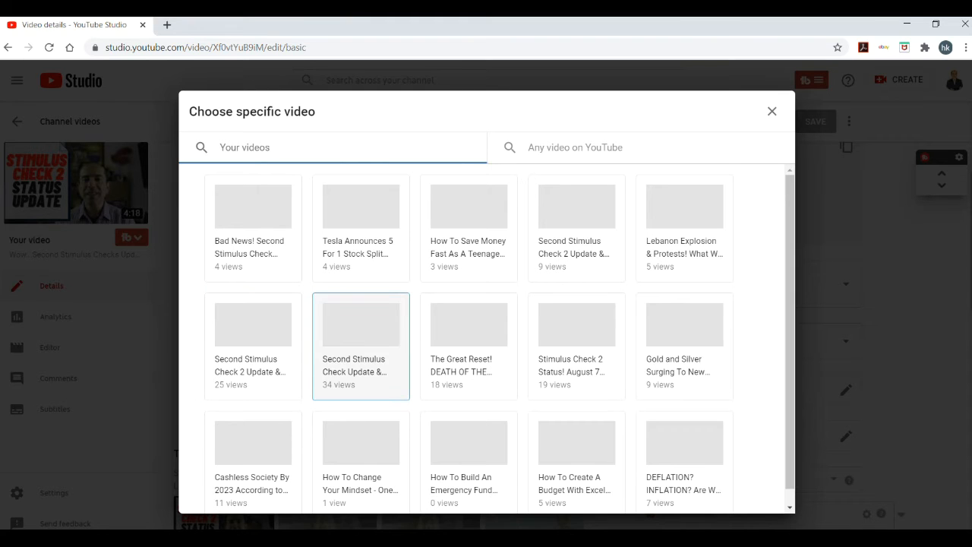
scroll(469, 346, down, 1)
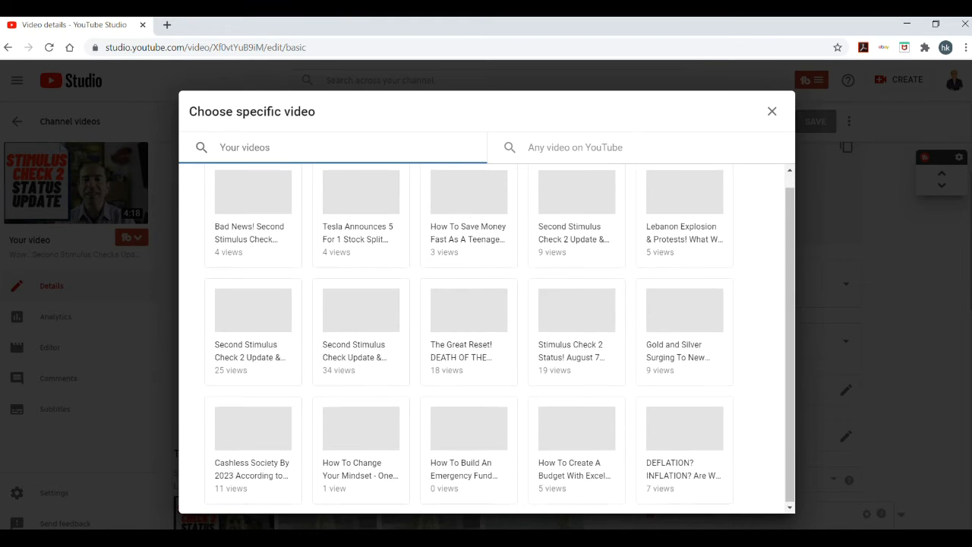
scroll(469, 346, up, 1)
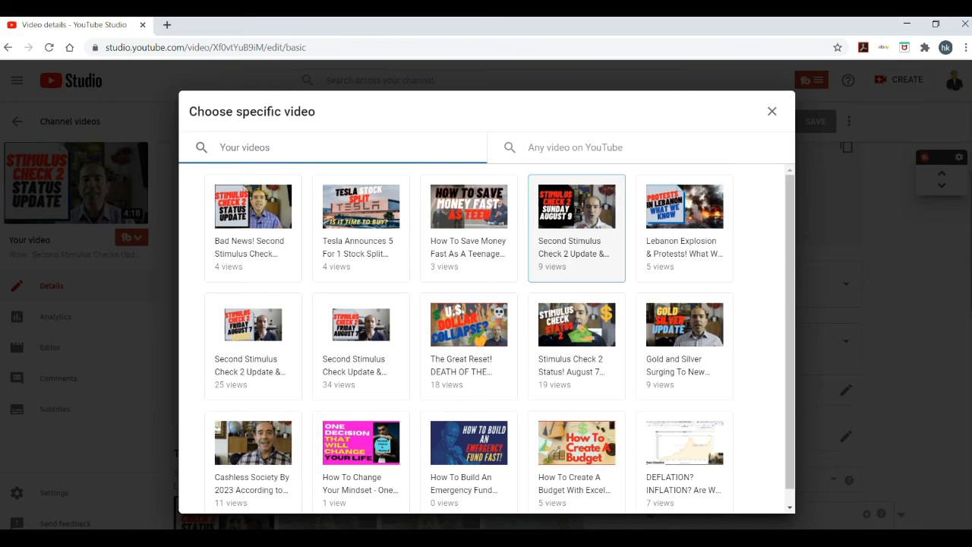
click(577, 228)
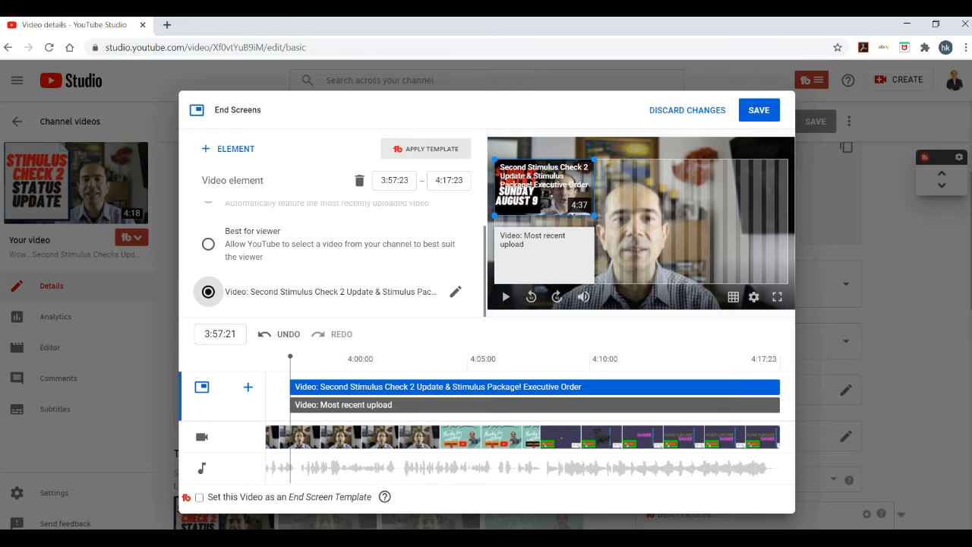
Add a Subscribe element to the end screen, keeping the lower video element as most recent upload
click(544, 256)
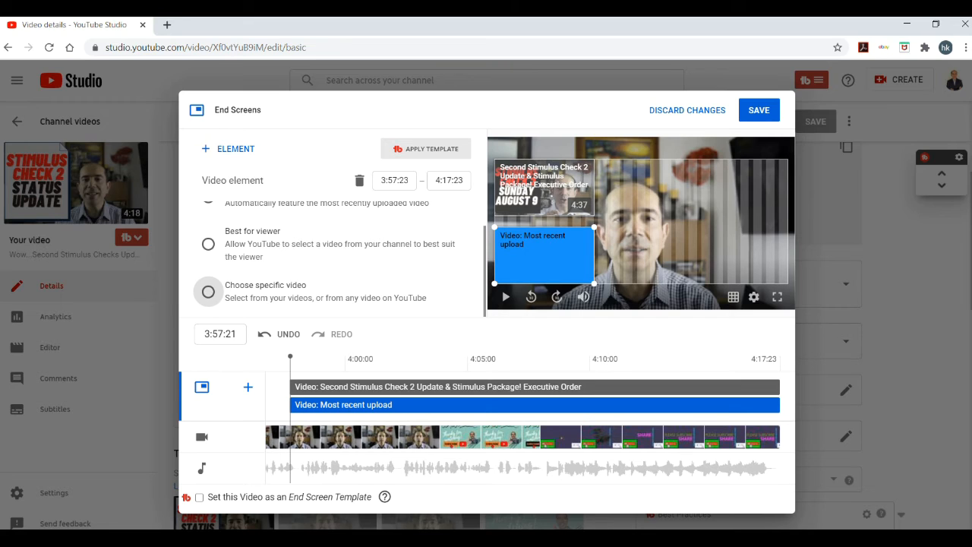
scroll(208, 292, up, 1)
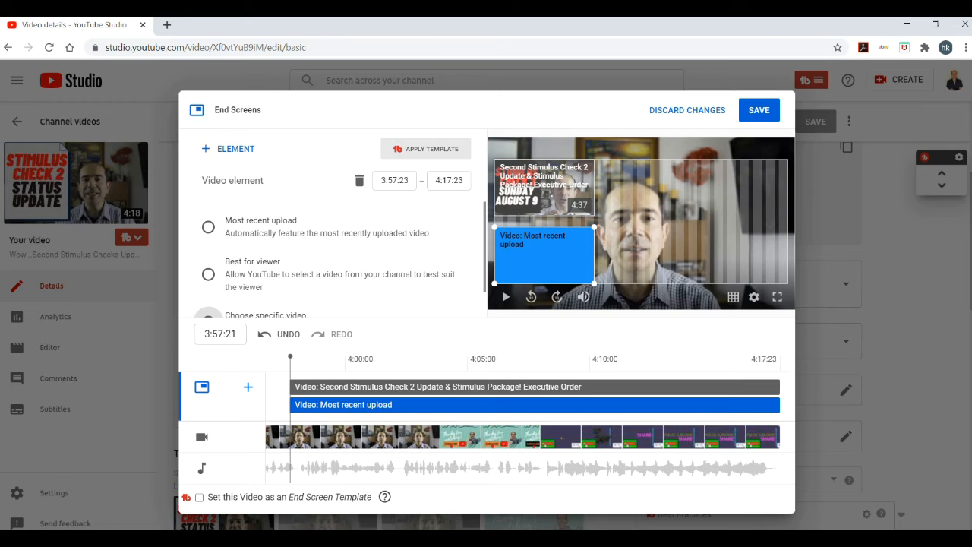
scroll(208, 304, down, 1)
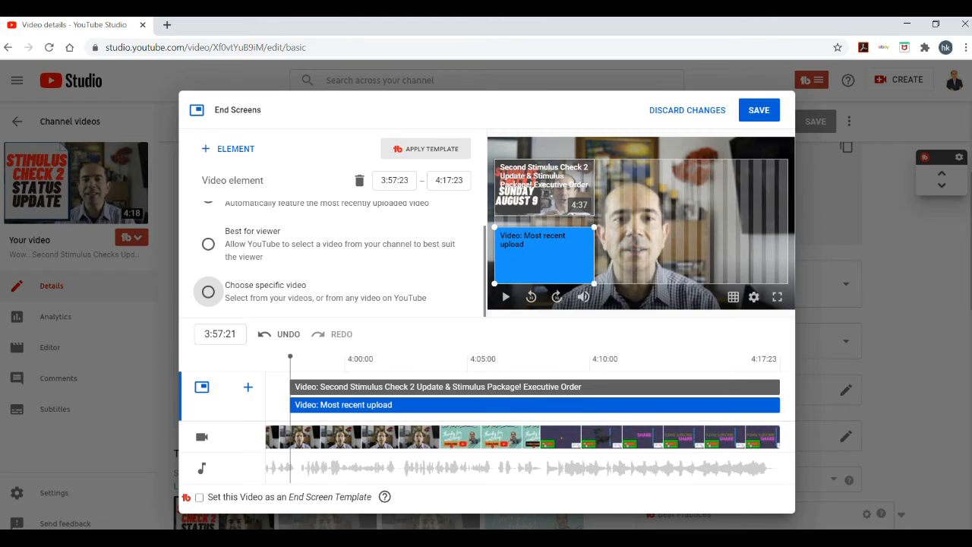
click(229, 149)
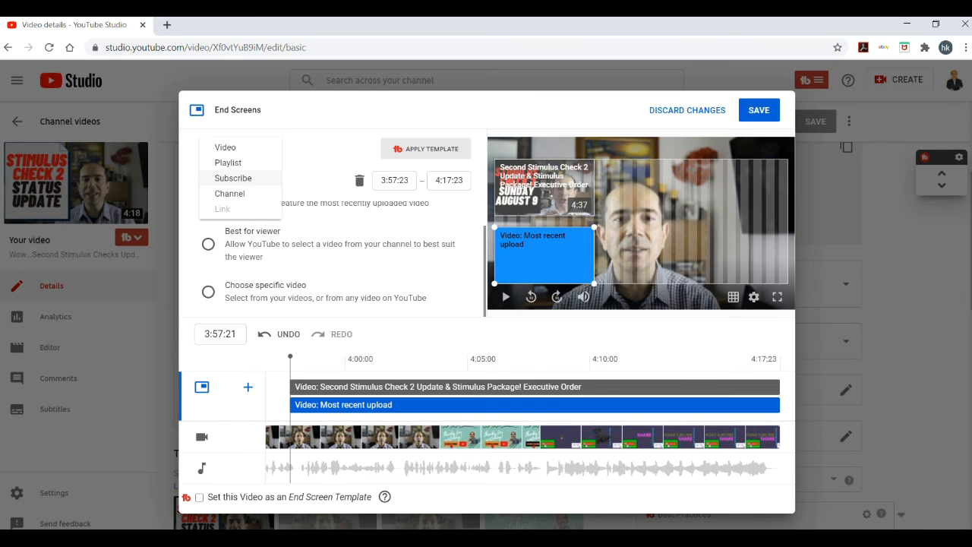
click(232, 178)
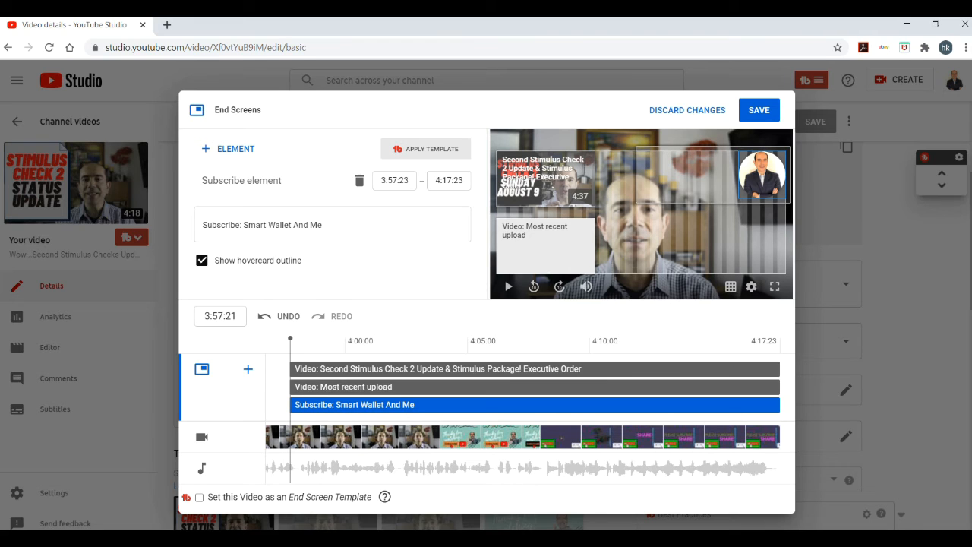
Nudge the Subscribe element in the top-right corner and select each element on the timeline to check them
mouse_move(762, 174)
mouse_down()
mouse_move(762, 250)
mouse_move(769, 199)
mouse_move(676, 191)
mouse_move(677, 202)
mouse_move(718, 179)
mouse_move(753, 178)
mouse_up()
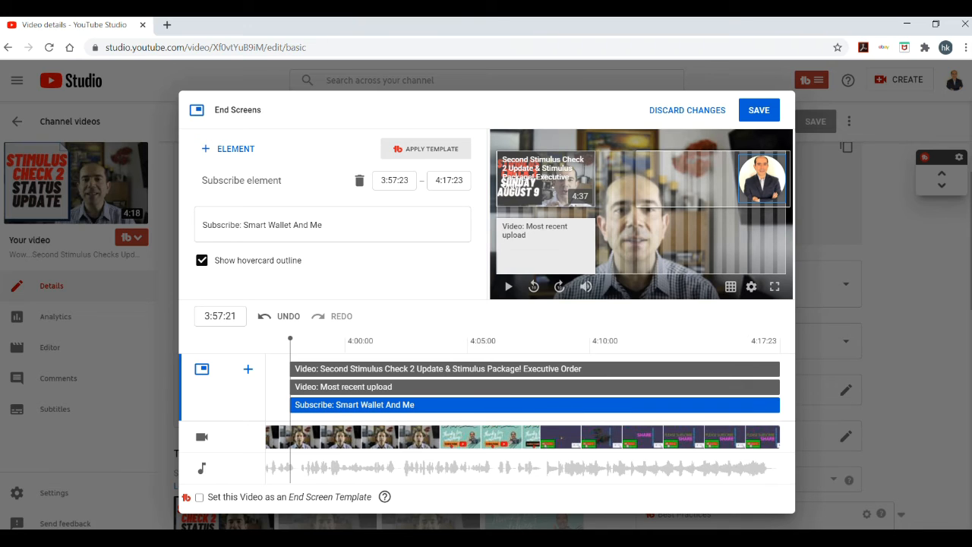
click(433, 370)
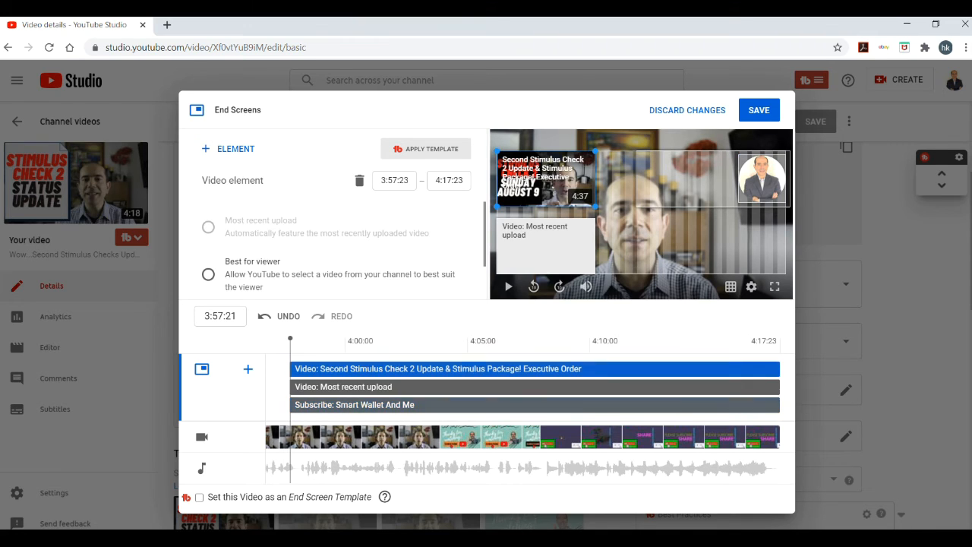
click(433, 388)
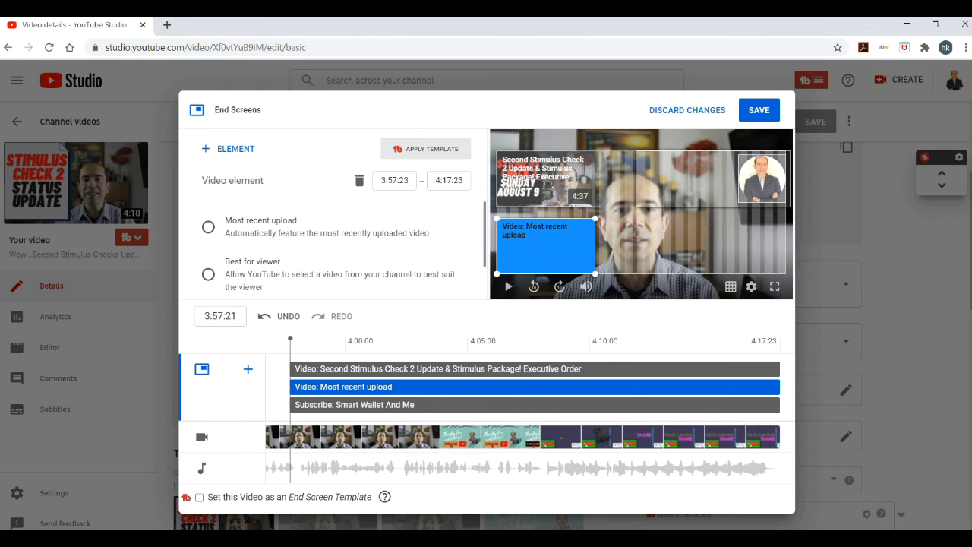
click(443, 405)
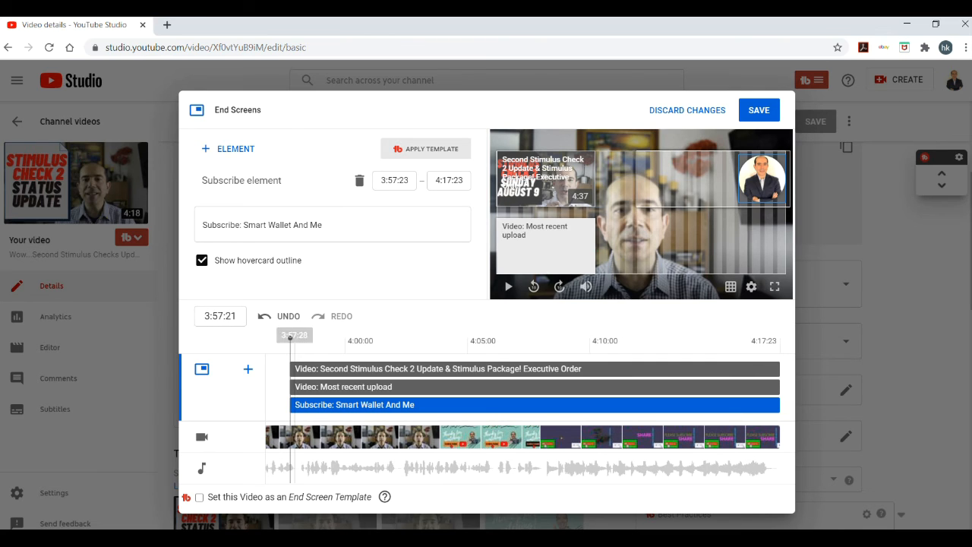
Preview the end screen by playing the video from just before the elements appear
drag(290, 339, 268, 339)
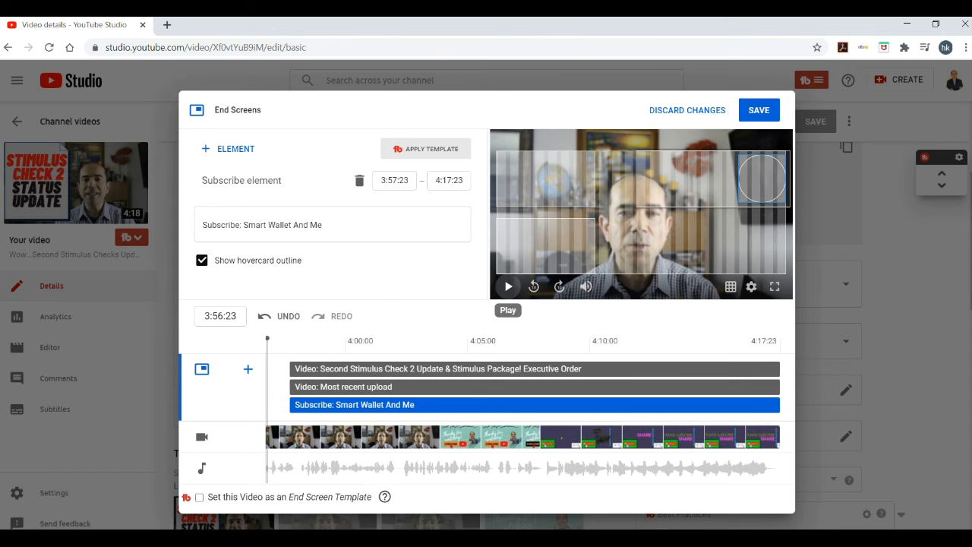
click(508, 287)
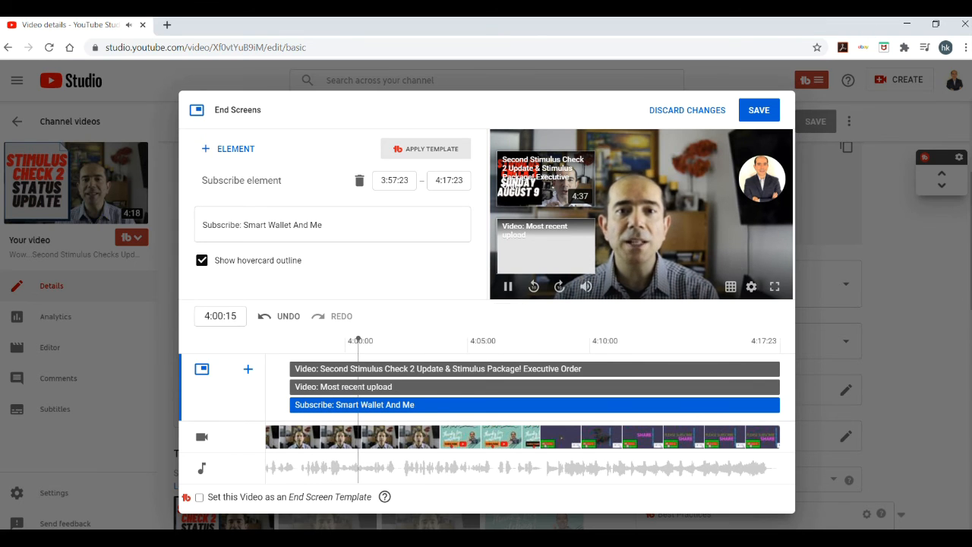
click(572, 281)
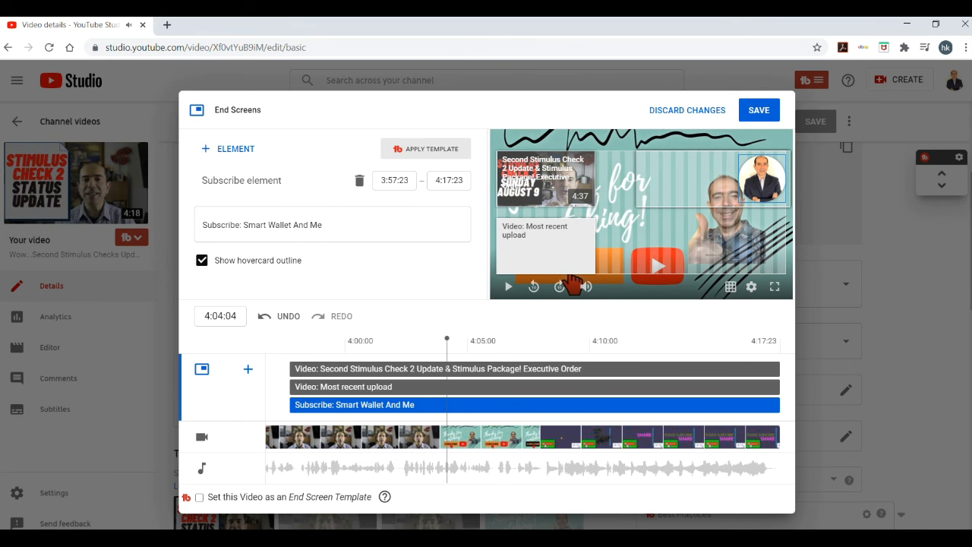
drag(446, 338, 273, 338)
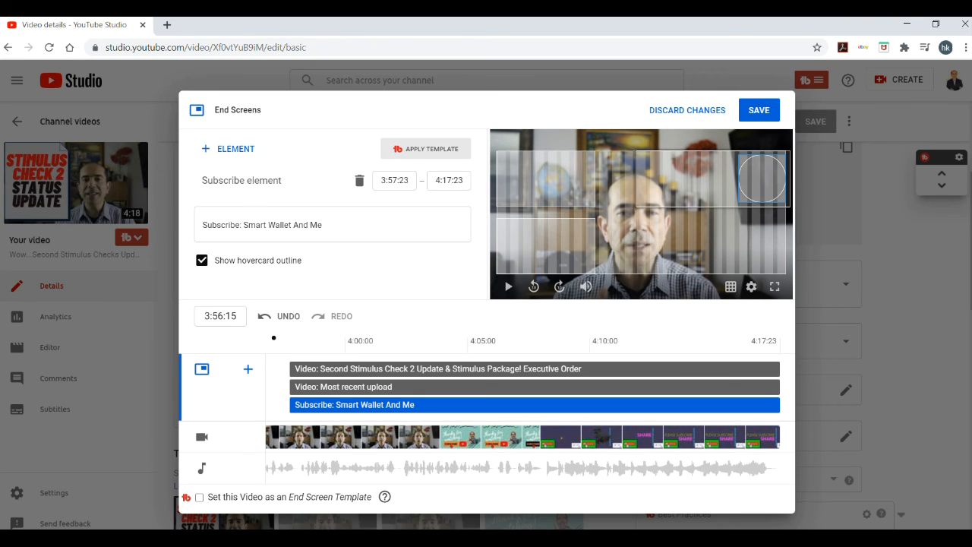
Save the end screen and return to the channel videos list
click(760, 110)
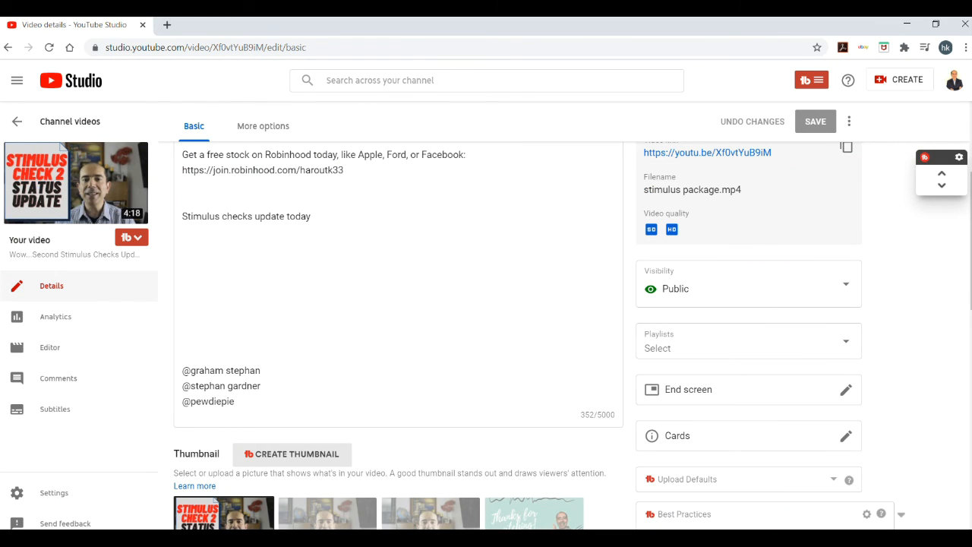
scroll(398, 320, up, 3)
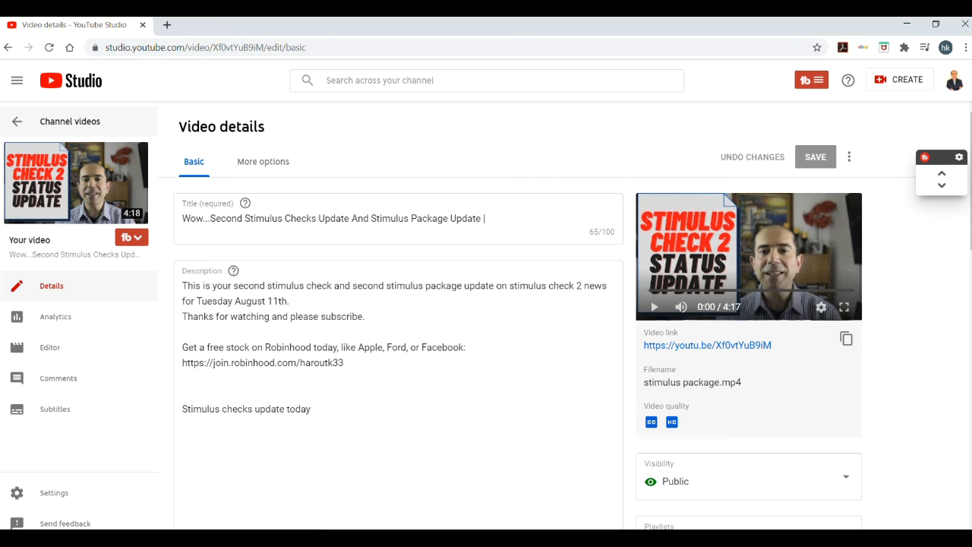
click(68, 121)
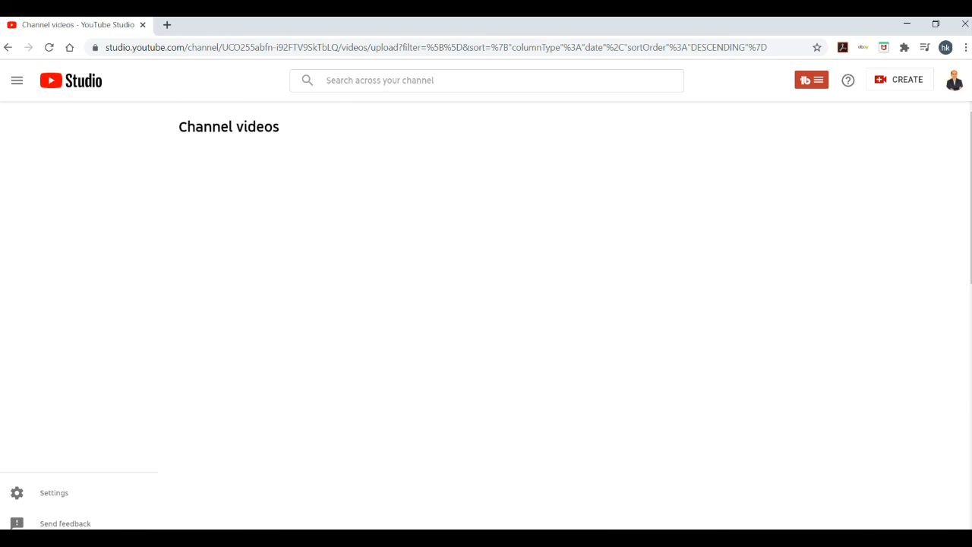